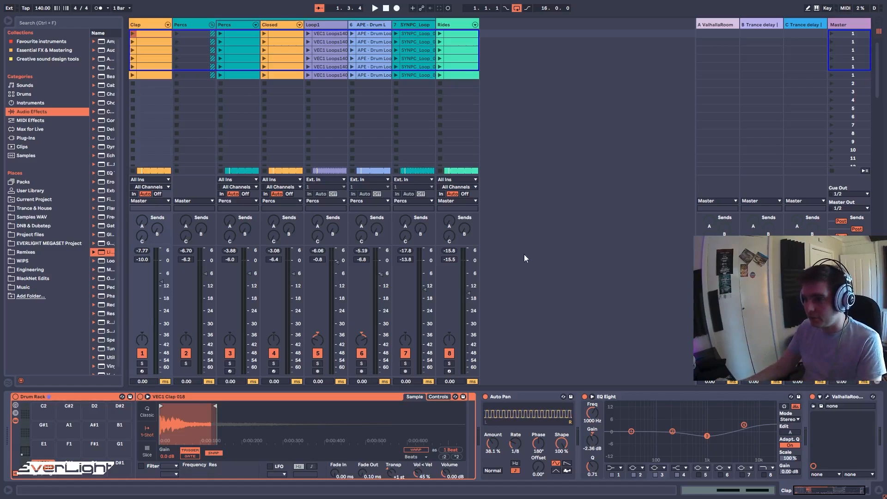
# - Switch to the arrangement timeline and play the full percussion mix from bar 1
pyautogui.press('Tab')
pyautogui.scroll(-1, 494, 248)
pyautogui.scroll(1, 416, 238)
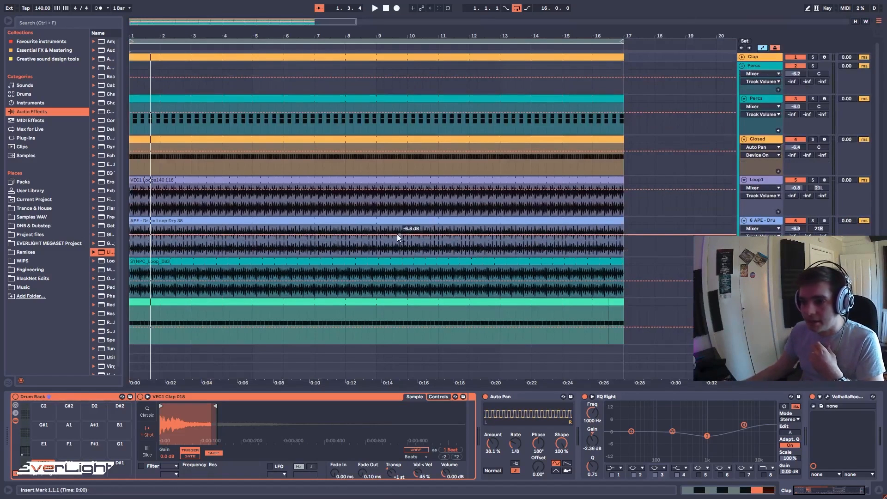
pyautogui.click(264, 158)
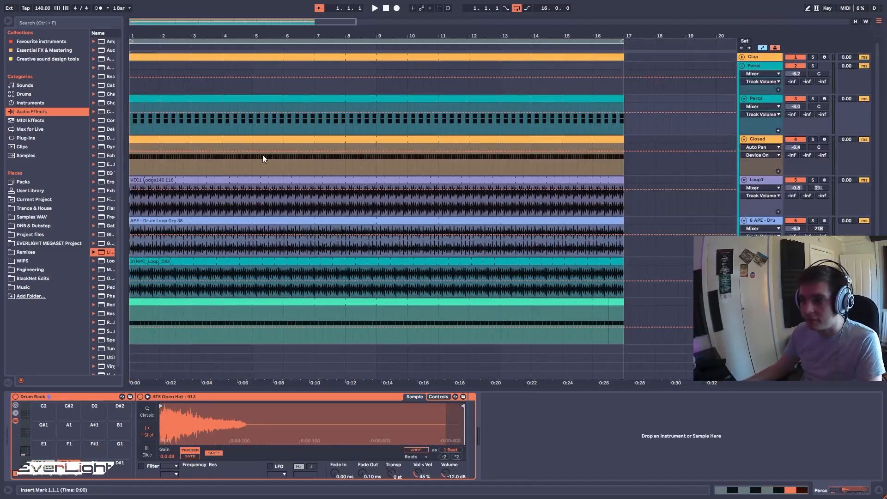
pyautogui.press('space')
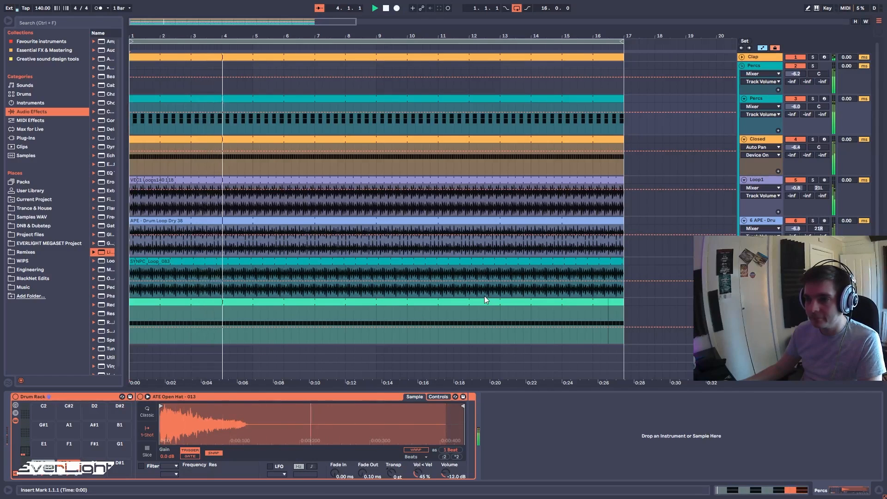
pyautogui.press('space')
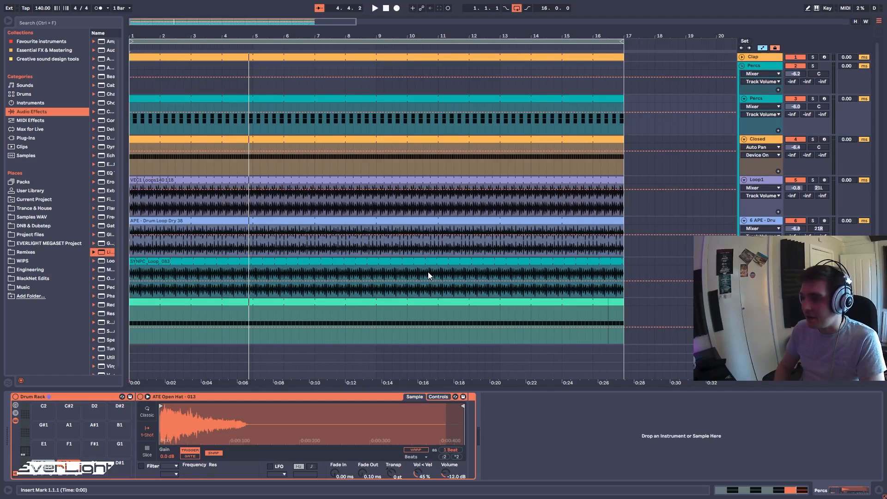
# - Compare the device chains of the Loop1, open-hat Percs and Closed tracks
pyautogui.click(763, 180)
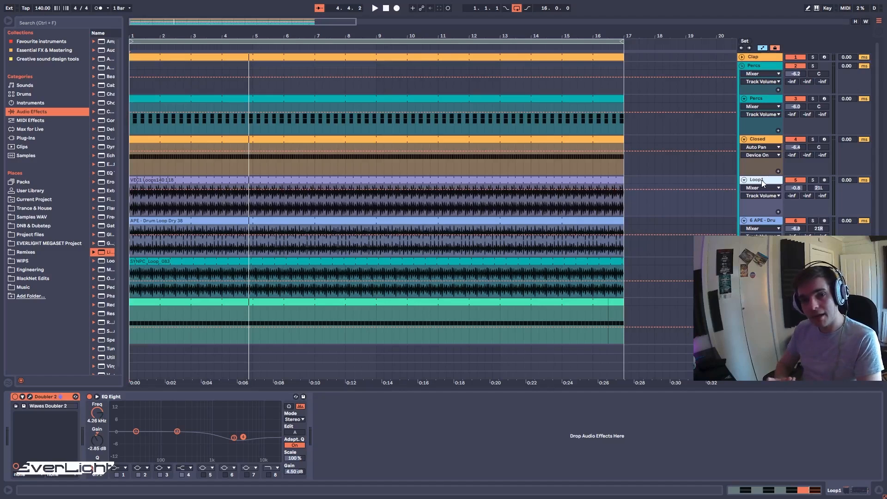
pyautogui.click(756, 99)
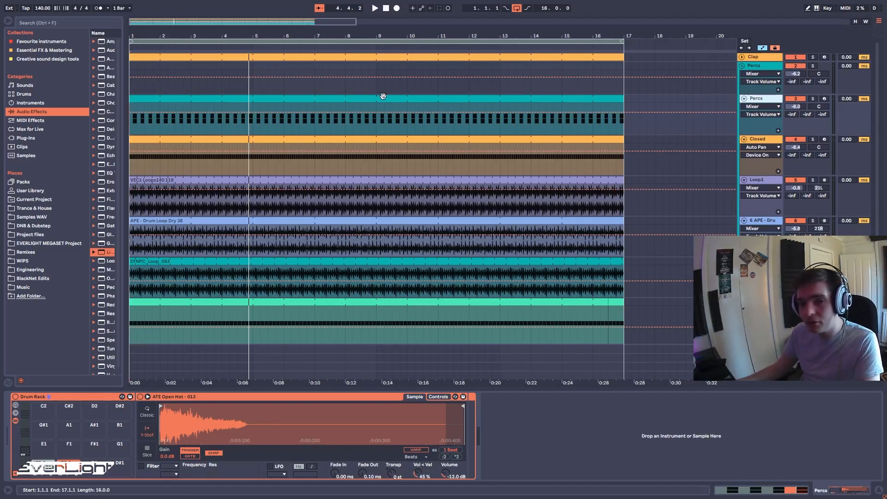
pyautogui.click(764, 141)
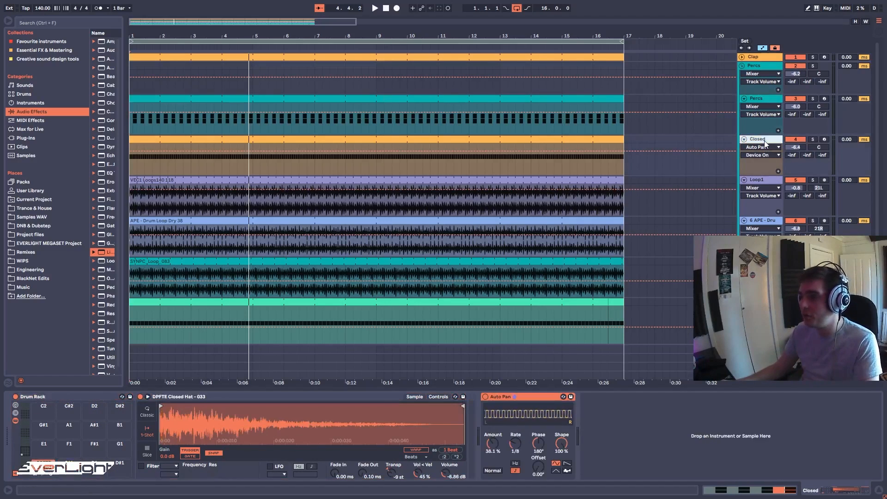
pyautogui.click(753, 98)
pyautogui.click(756, 141)
pyautogui.click(755, 99)
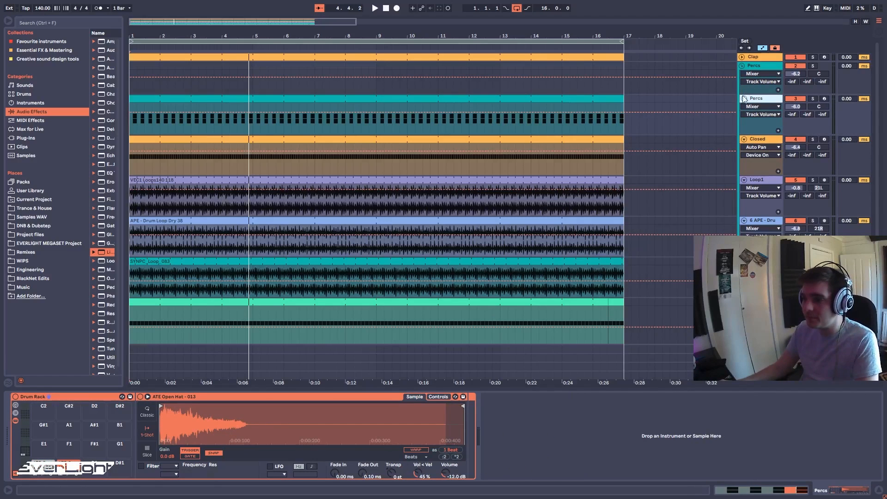
# - Solo the open-hat Percs track, show its MIDI clip notes and play it from the start
pyautogui.click(813, 98)
pyautogui.click(135, 98)
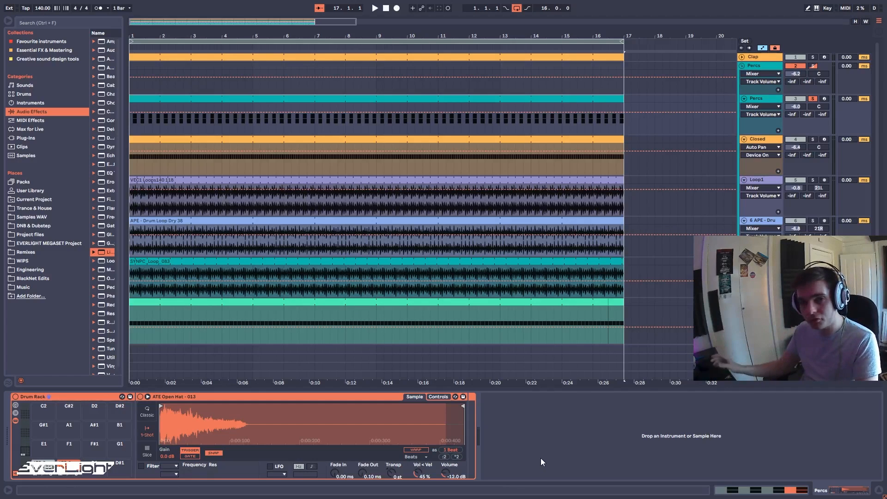
pyautogui.click(44, 474)
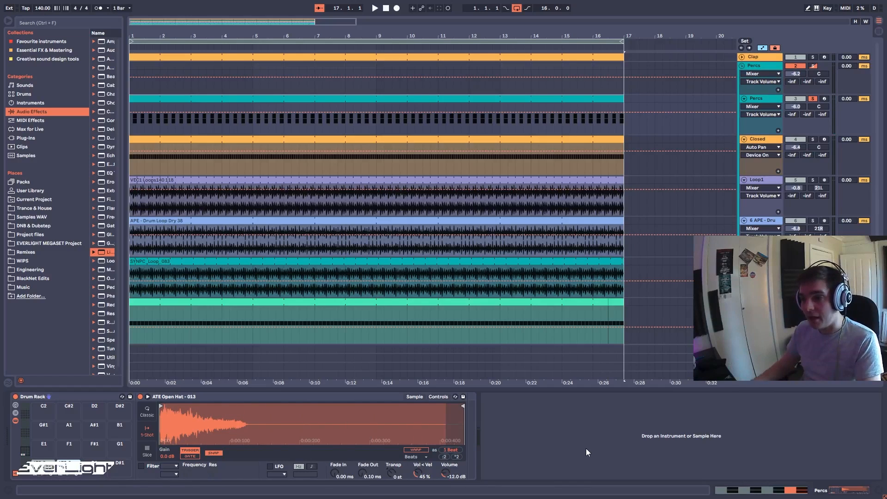
pyautogui.doubleClick(238, 96)
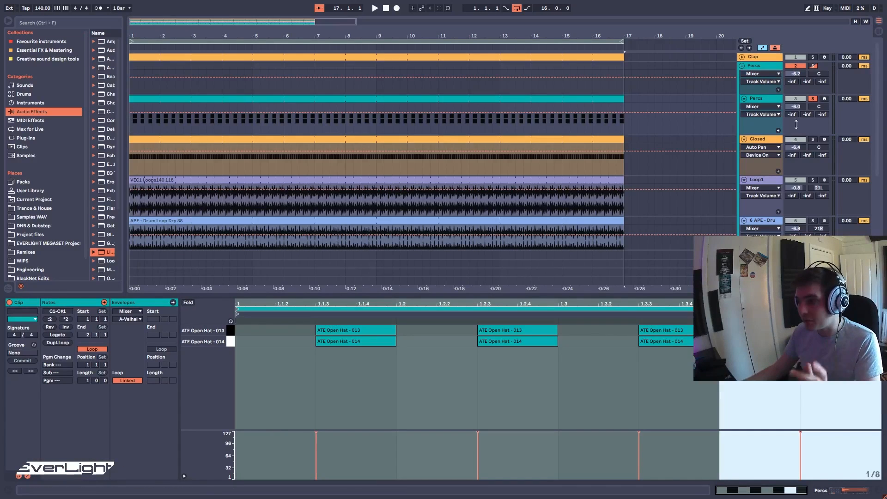
pyautogui.click(812, 99)
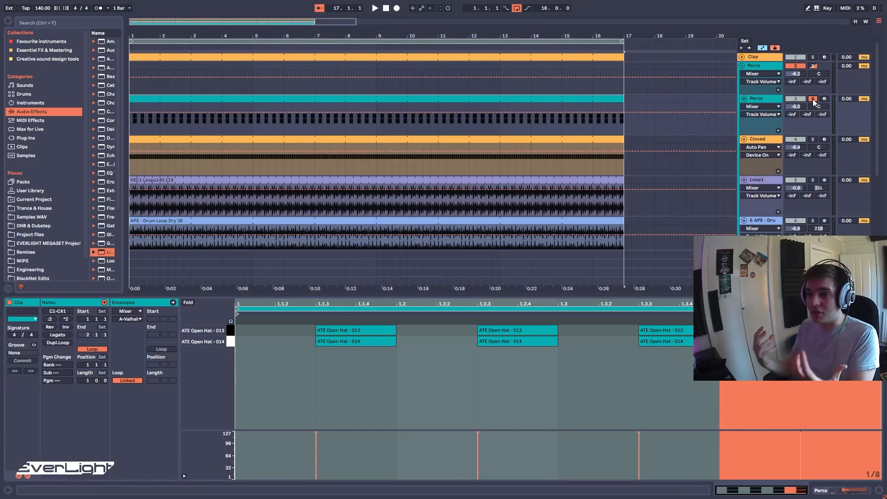
pyautogui.click(287, 109)
pyautogui.press('space')
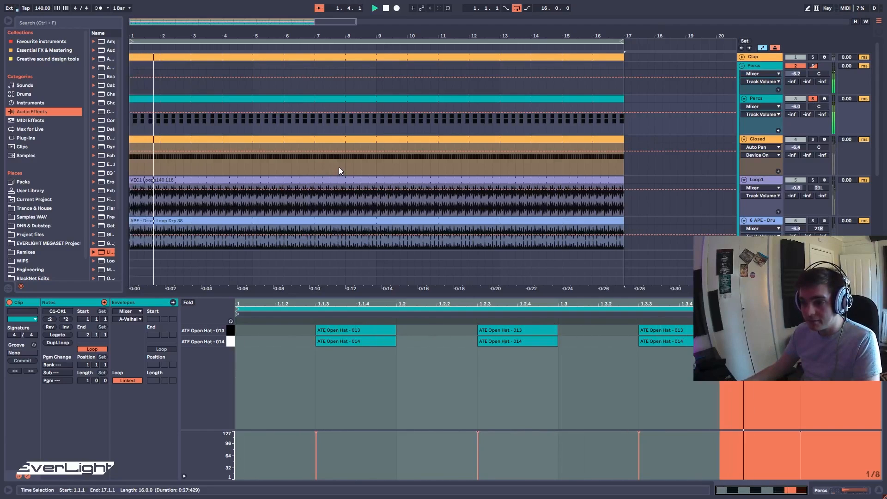
# - Solo the Closed hat track and play it back
pyautogui.click(768, 144)
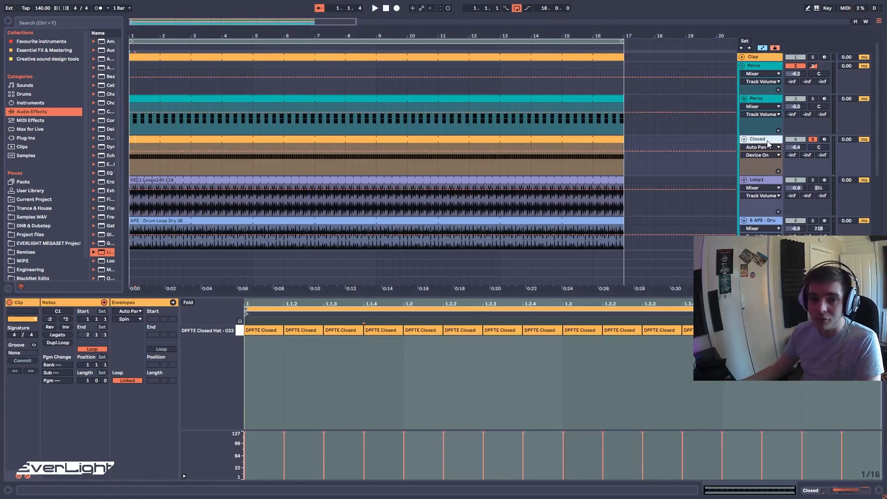
pyautogui.press('space')
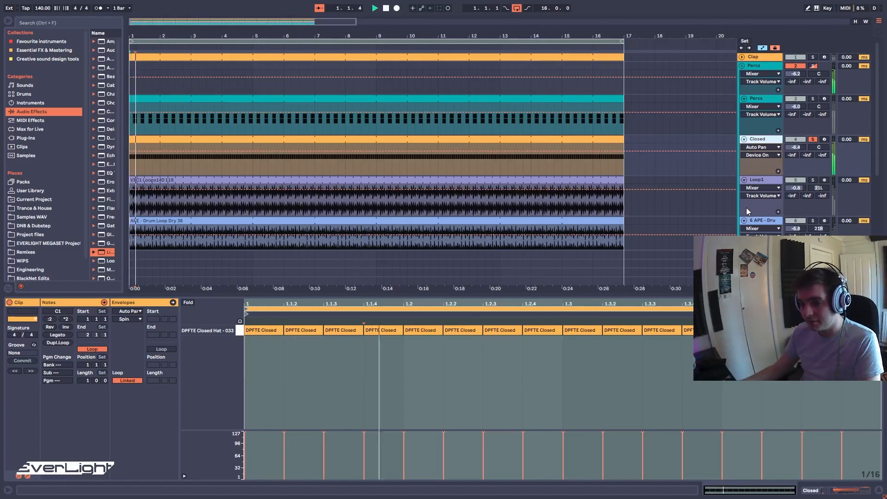
pyautogui.press('space')
# - Show the Closed track's device chain and select its Auto Pan effect
pyautogui.doubleClick(754, 139)
pyautogui.click(608, 415)
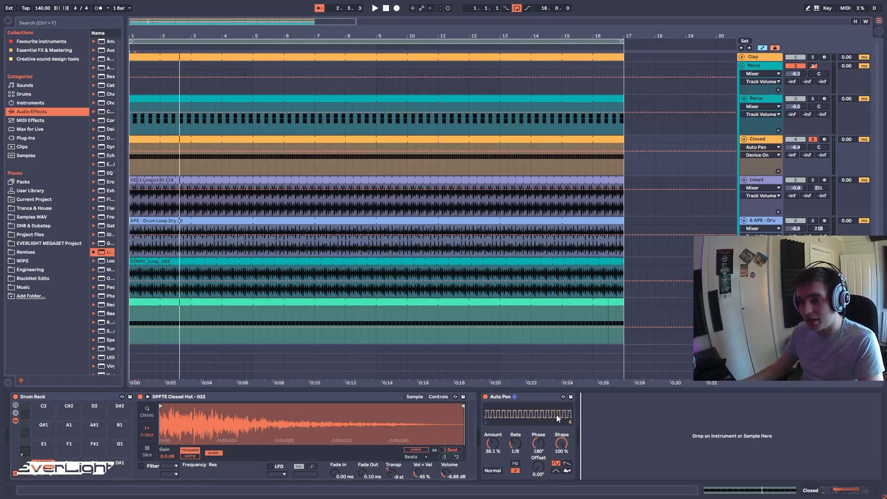
pyautogui.click(530, 396)
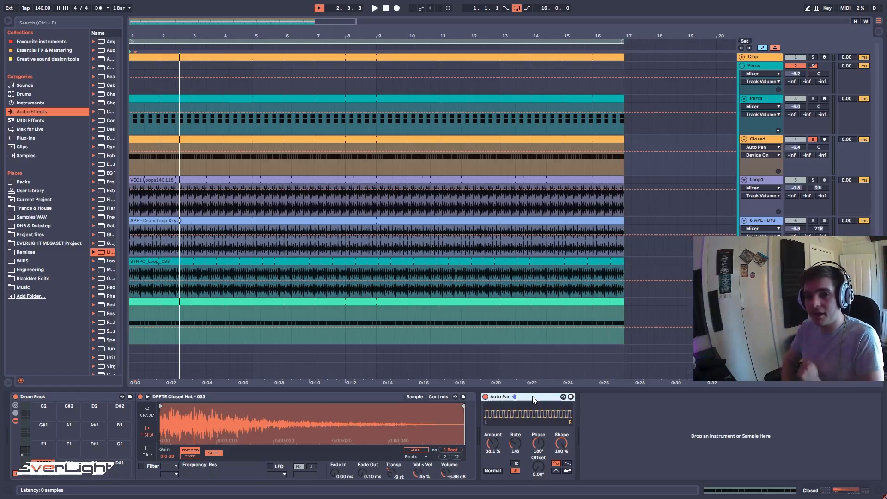
# - Draw varied velocities across the sixteenth notes in the closed hat clip and play the soloed result
pyautogui.doubleClick(402, 139)
pyautogui.press('b')
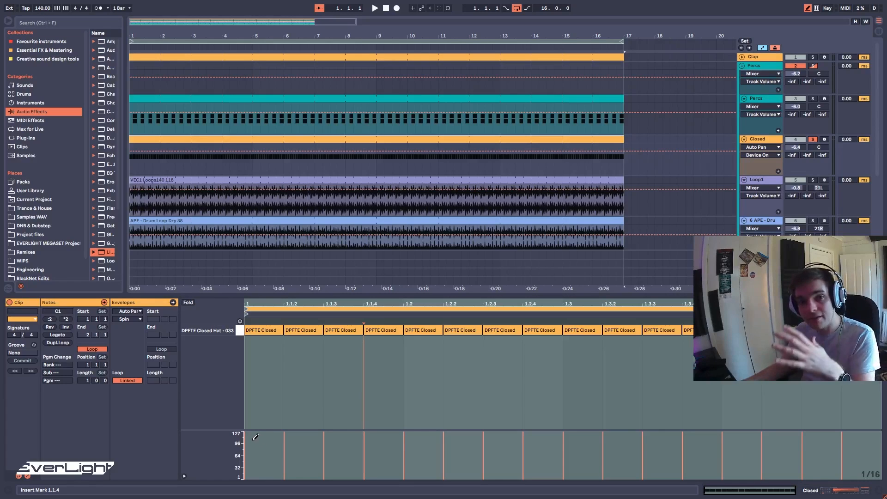
pyautogui.moveTo(260, 440)
pyautogui.mouseDown()
pyautogui.moveTo(376, 451)
pyautogui.moveTo(353, 433)
pyautogui.moveTo(541, 449)
pyautogui.moveTo(762, 448)
pyautogui.moveTo(722, 449)
pyautogui.mouseUp()
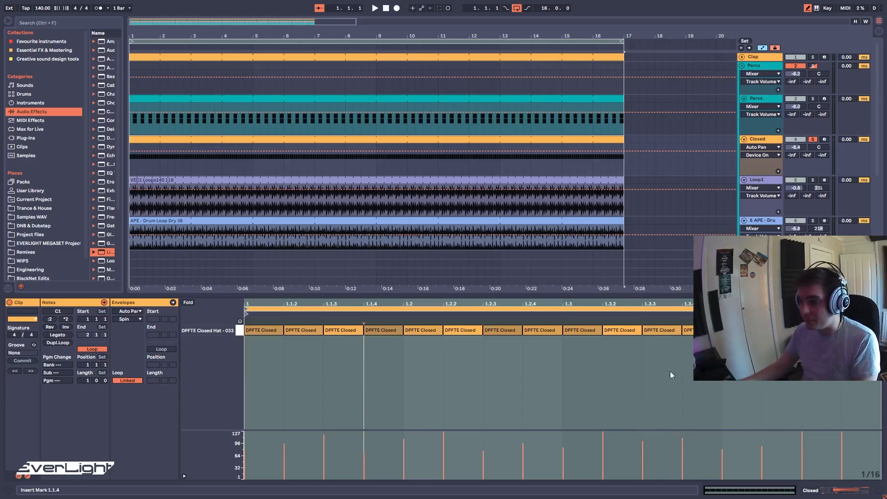
pyautogui.click(727, 436)
pyautogui.click(686, 448)
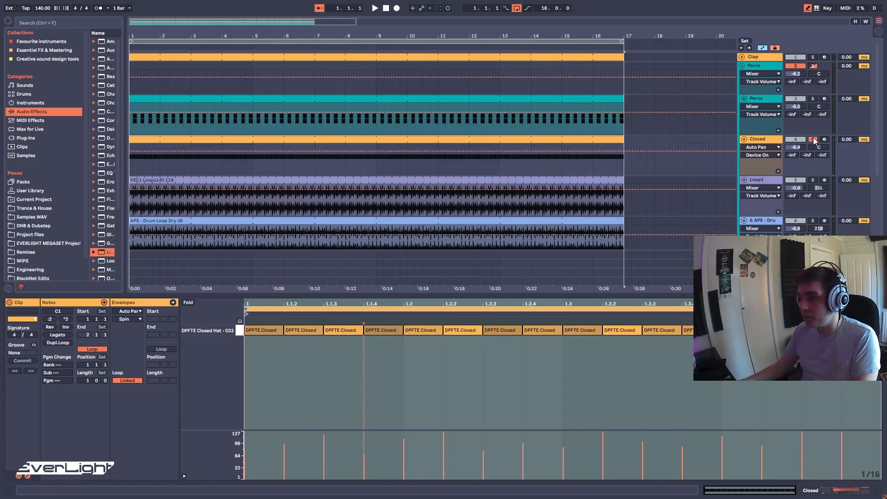
pyautogui.press('space')
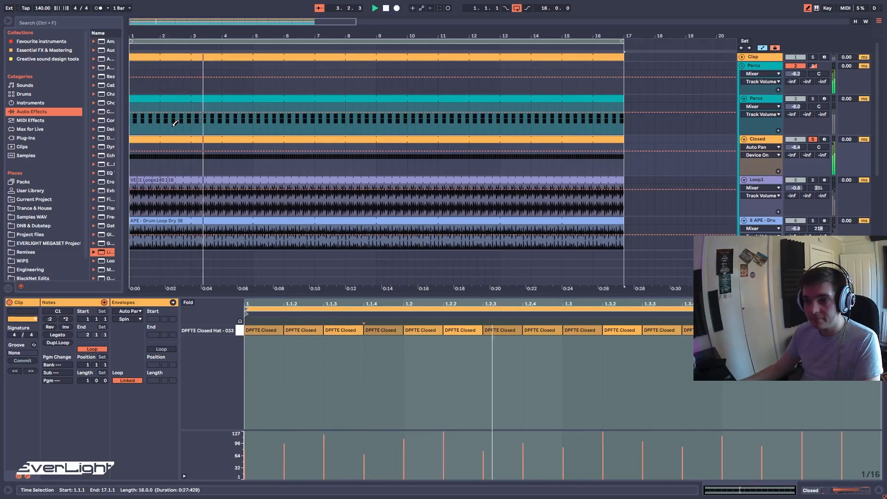
pyautogui.press('space')
# - Add the open-hat Percs track to the solo and play it together with the closed hats
pyautogui.click(757, 141)
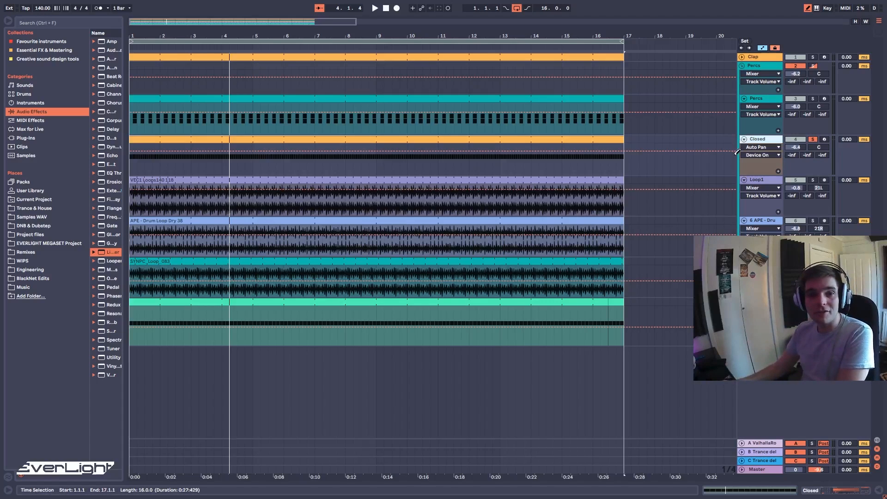
pyautogui.click(813, 99)
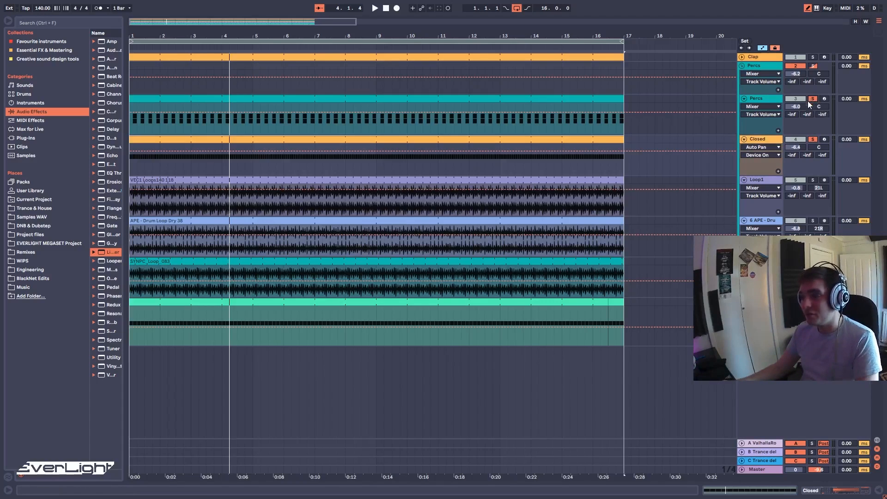
pyautogui.press('space')
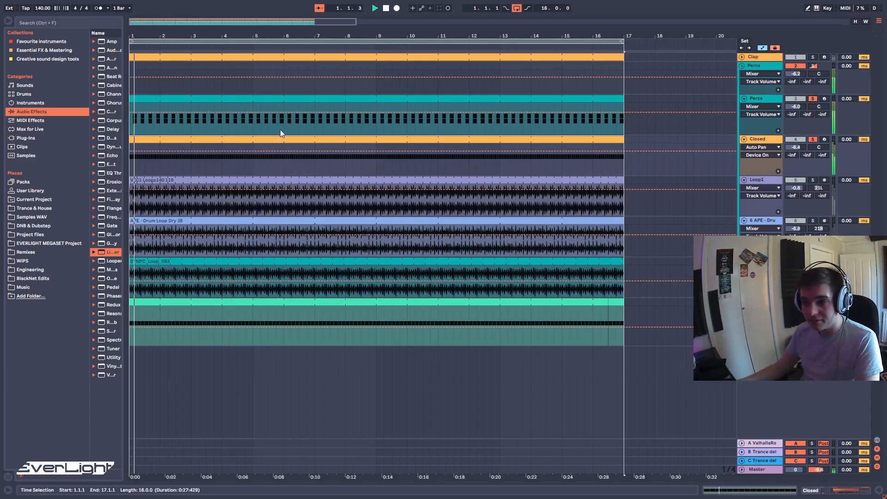
pyautogui.press('space')
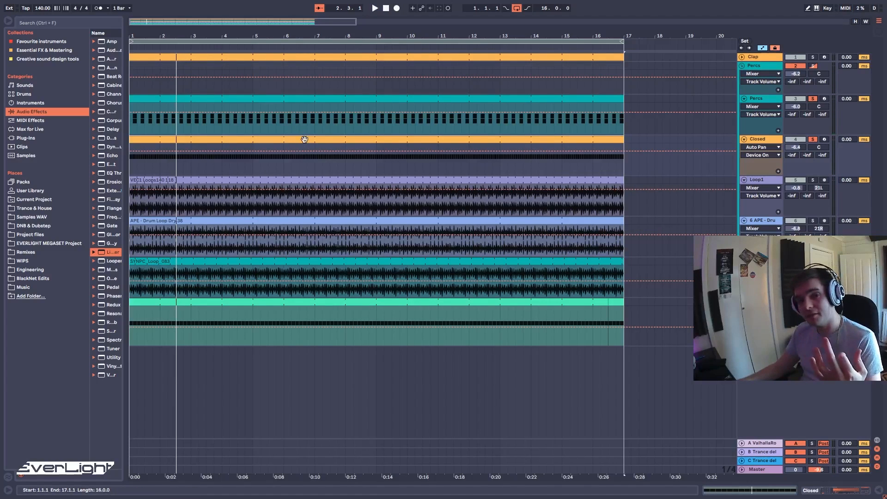
# - Solo the Loop1 track on its own and play the VEC1 drum loop
pyautogui.click(750, 178)
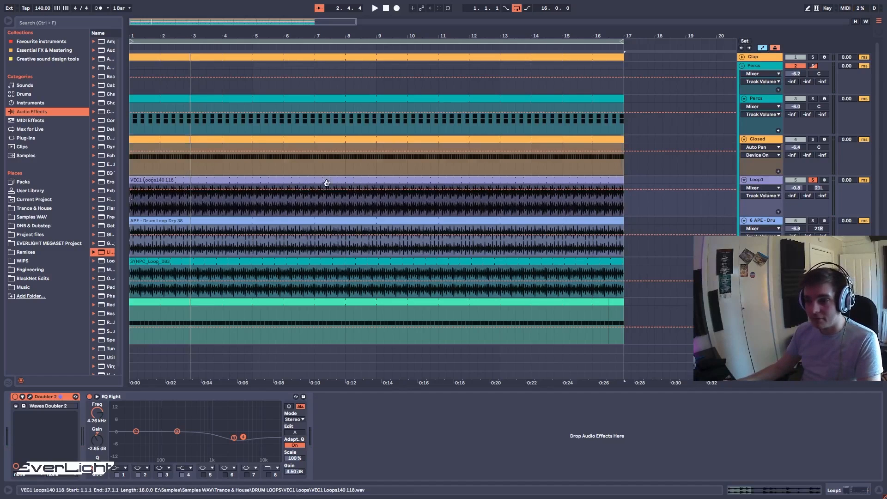
pyautogui.press('space')
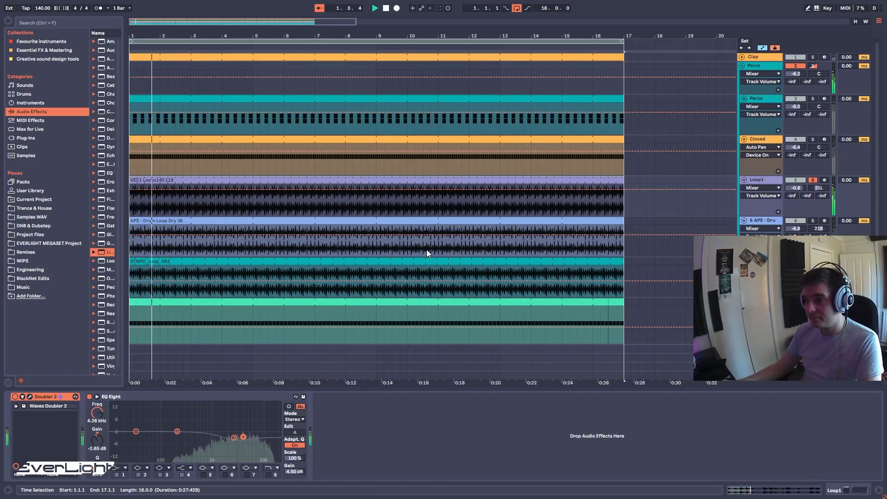
pyautogui.press('space')
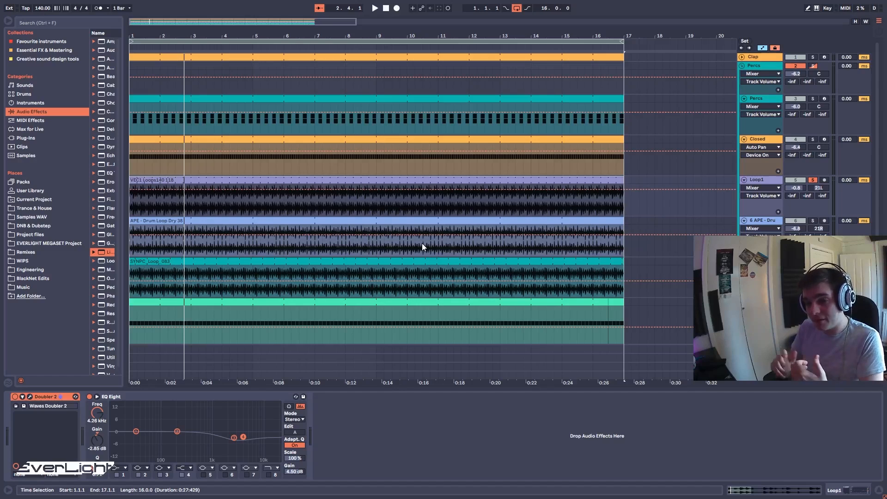
# - Open the Doubler 2 plug-in on Loop1 and compare the loop's sound with the effect bypassed and enabled
pyautogui.click(29, 397)
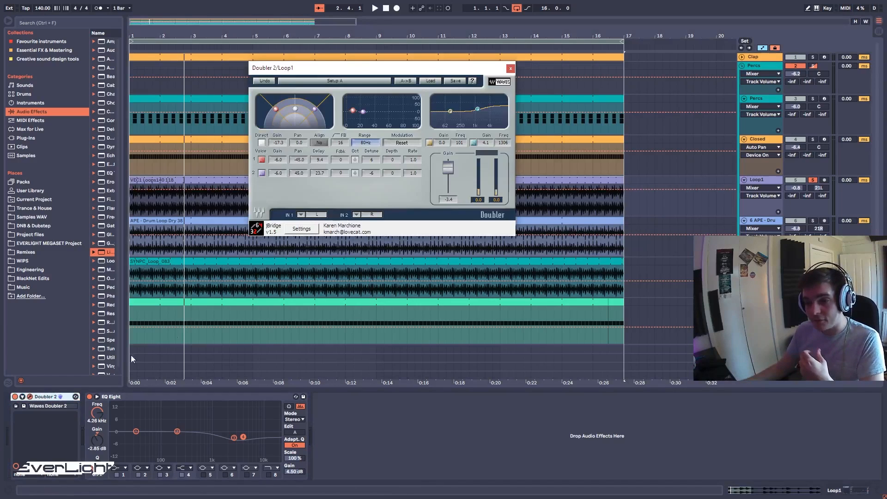
pyautogui.moveTo(359, 68); pyautogui.dragTo(350, 107)
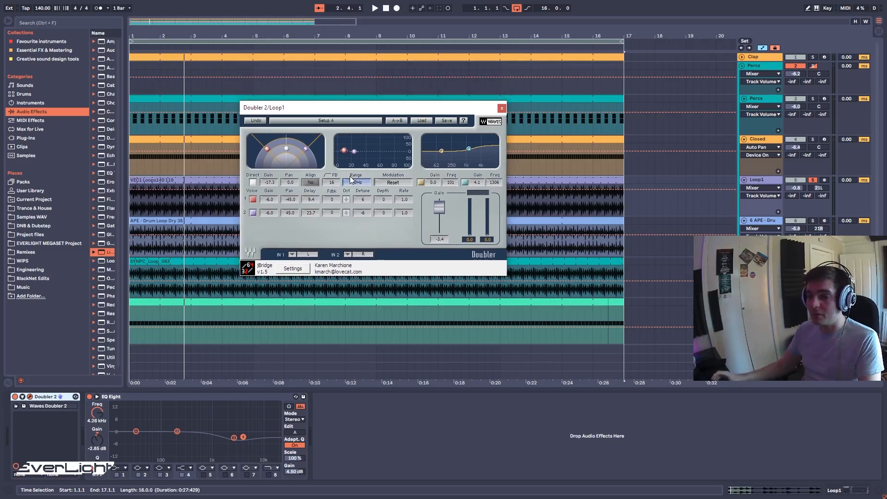
pyautogui.press('space')
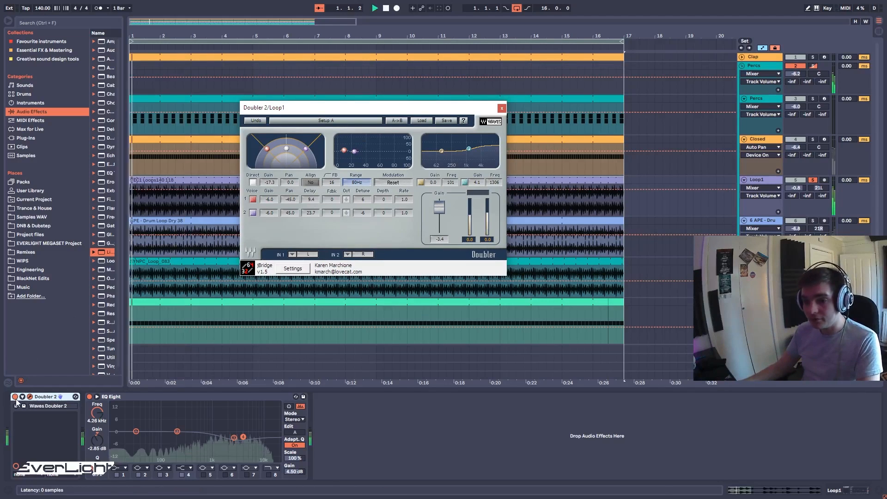
pyautogui.click(15, 397)
pyautogui.press('space')
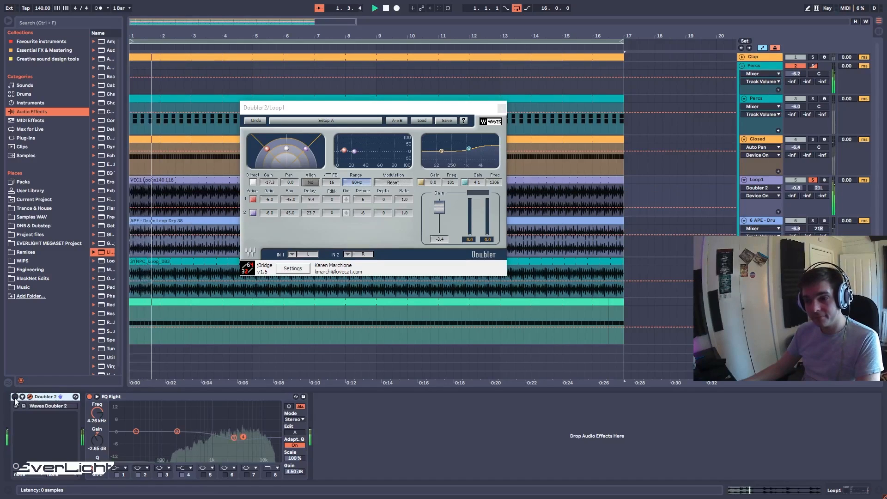
pyautogui.press('space')
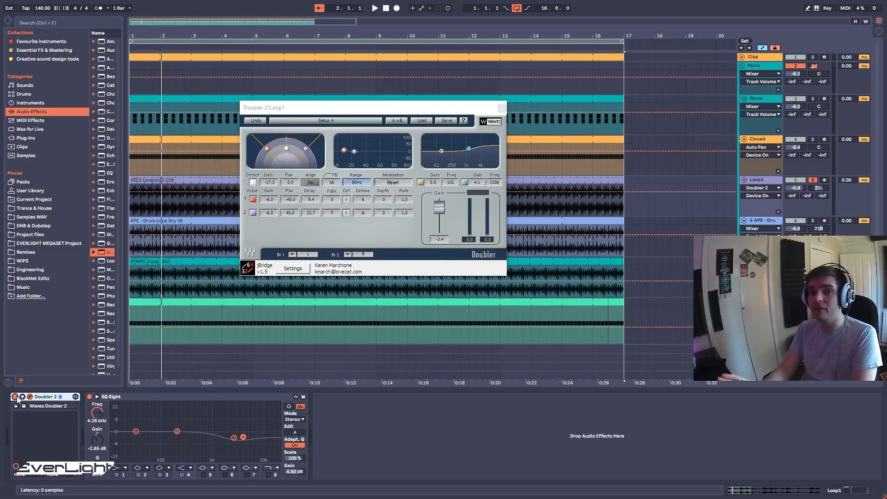
# - Add the Closed and open-hat Percs tracks to the Loop1 solo and play all three together
pyautogui.click(813, 139)
pyautogui.click(812, 99)
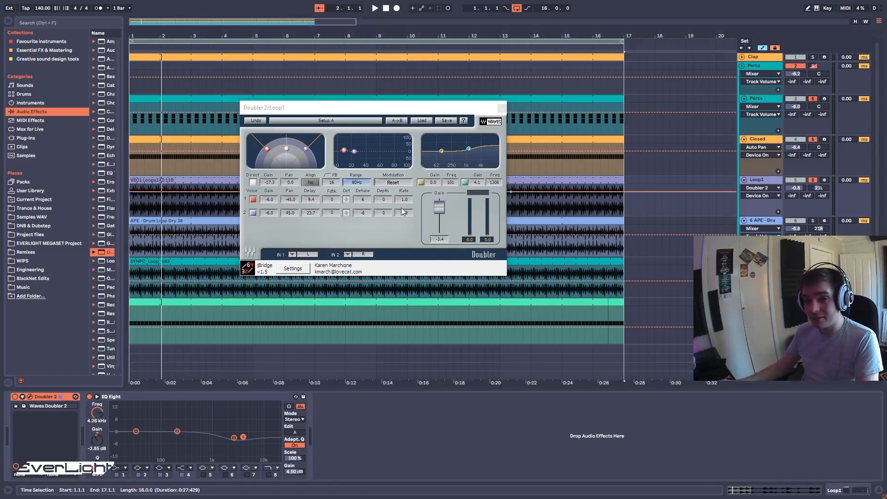
pyautogui.click(135, 125)
pyautogui.press('space')
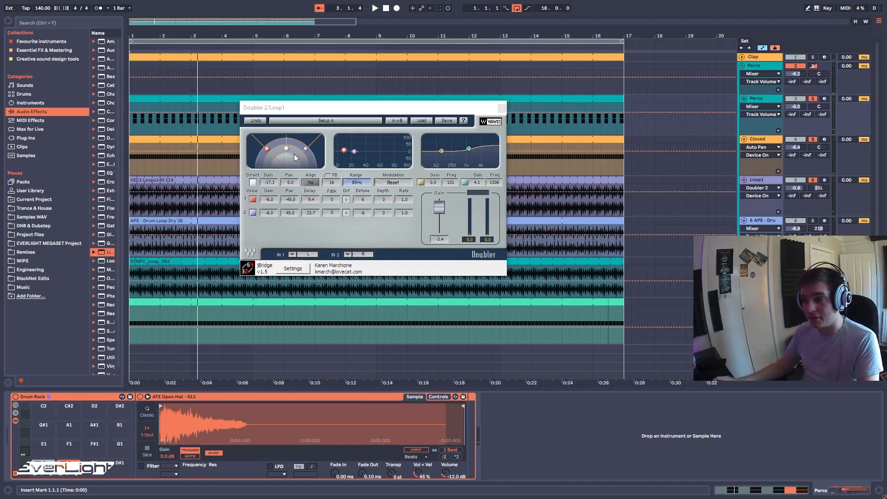
# - Close the Doubler 2 window, then solo the APE - Drum Loop Dry 38 track and play it on its own
pyautogui.click(501, 107)
pyautogui.press('space')
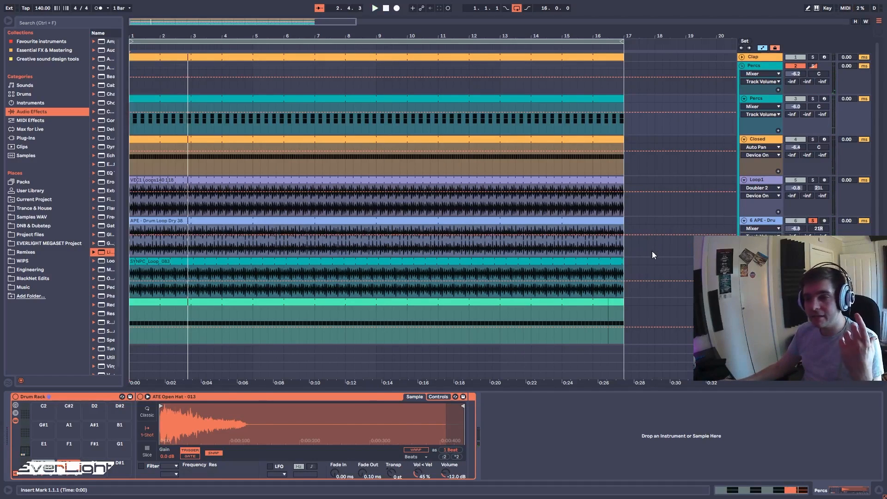
pyautogui.click(765, 222)
pyautogui.click(171, 252)
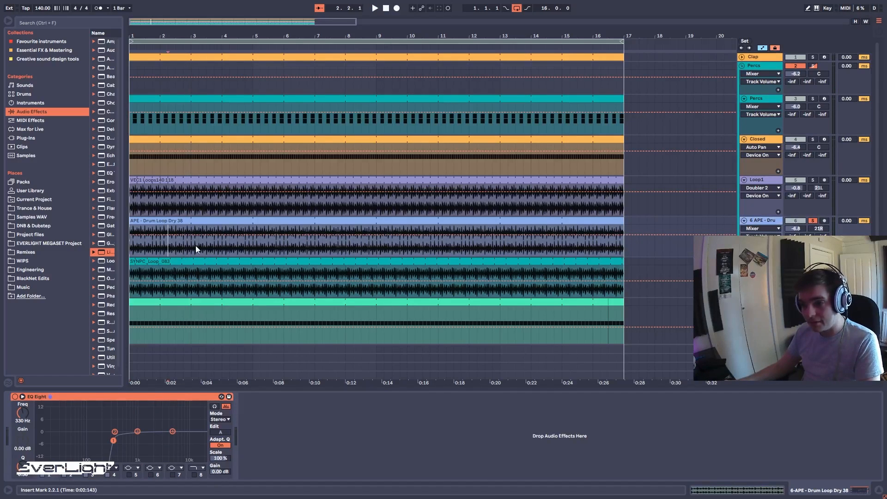
pyautogui.press('space')
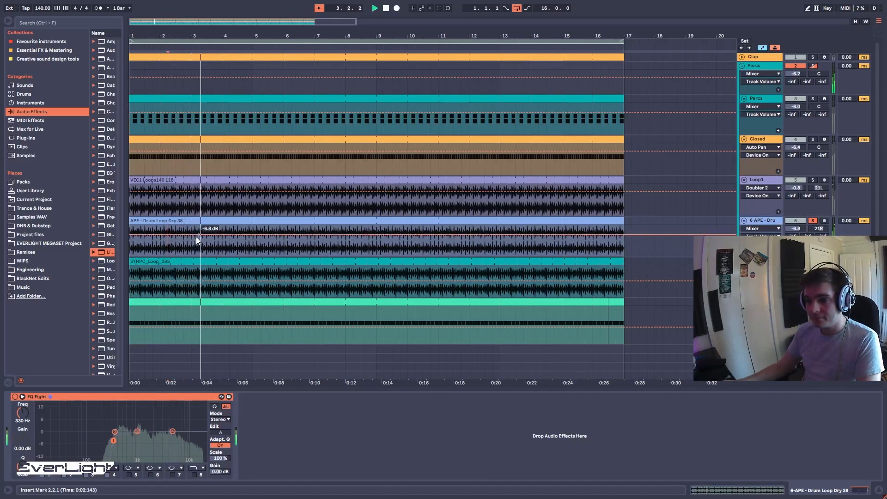
pyautogui.press('space')
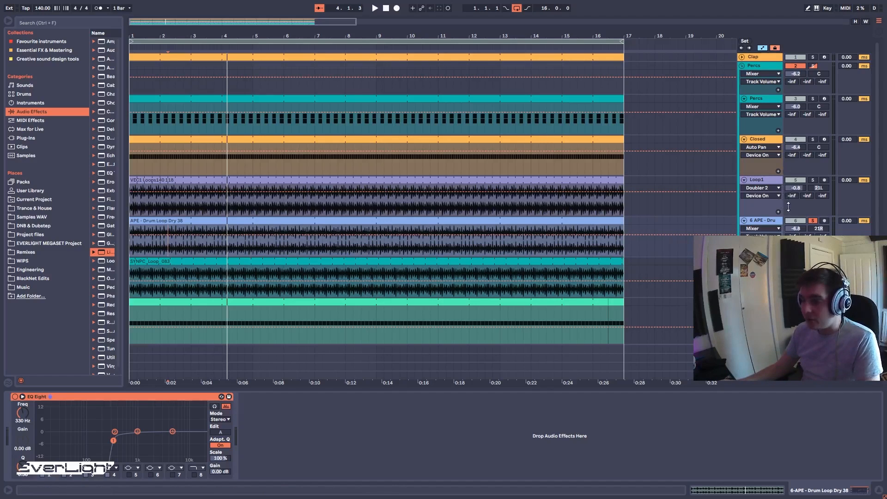
# - Add Loop1, Closed and the open-hat Percs to the APE loop's solo and play them with the APE loop out and in
pyautogui.click(812, 180)
pyautogui.click(812, 139)
pyautogui.click(813, 98)
pyautogui.press('space')
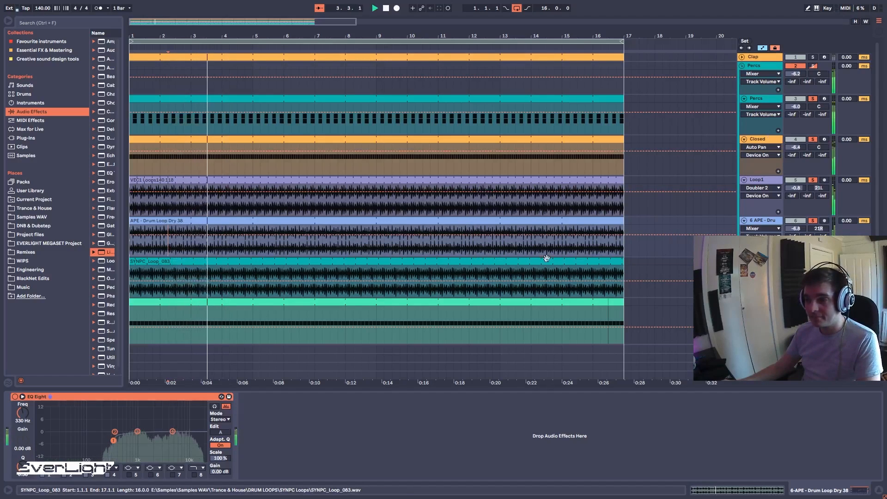
pyautogui.click(813, 221)
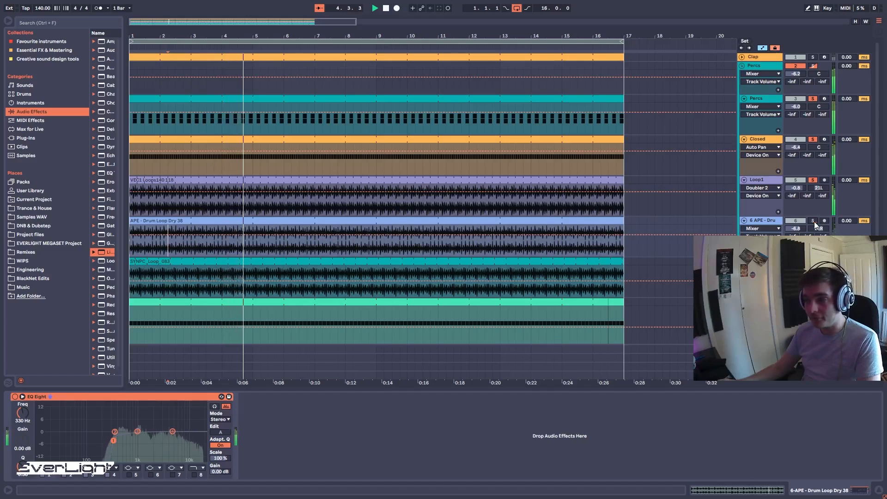
pyautogui.click(813, 221)
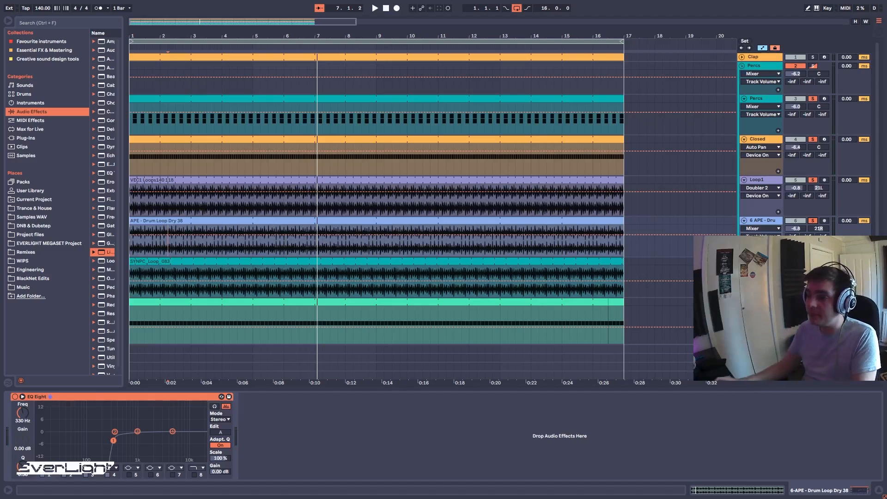
# - Solo the SYNPC_Loop_083 track, play it on its own and inspect the midrange dip in its EQ Eight
pyautogui.click(812, 261)
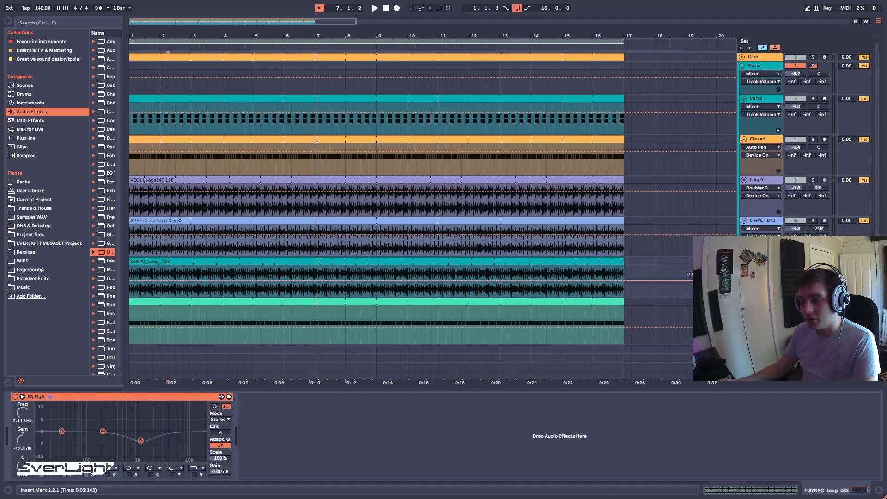
pyautogui.click(223, 295)
pyautogui.press('space')
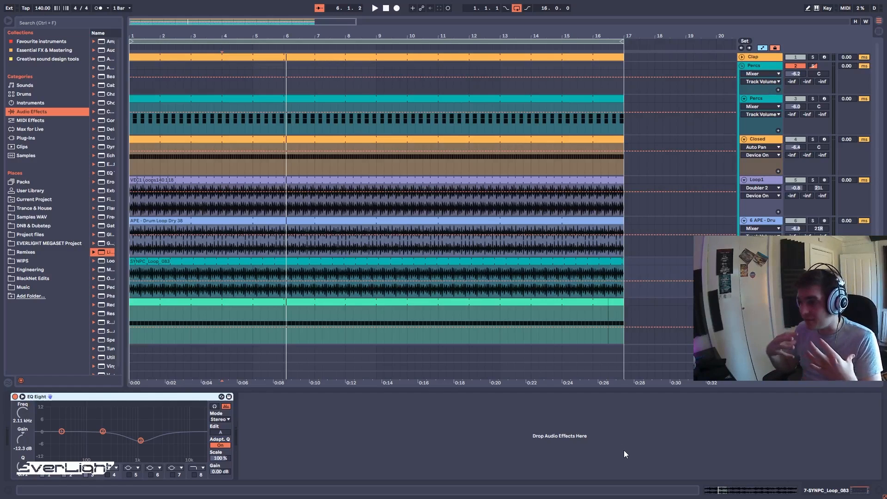
pyautogui.moveTo(119, 413); pyautogui.dragTo(156, 450)
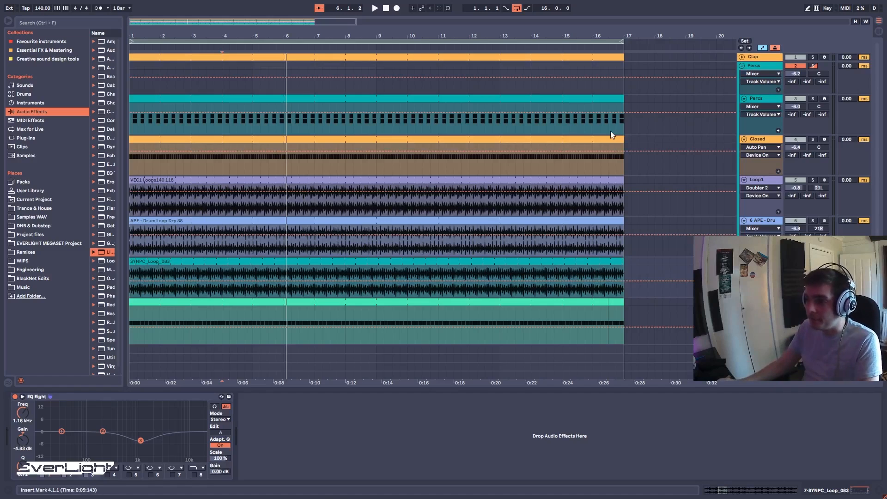
# - Solo the whole Percs group and play all of its layers together from bar 1
pyautogui.click(813, 66)
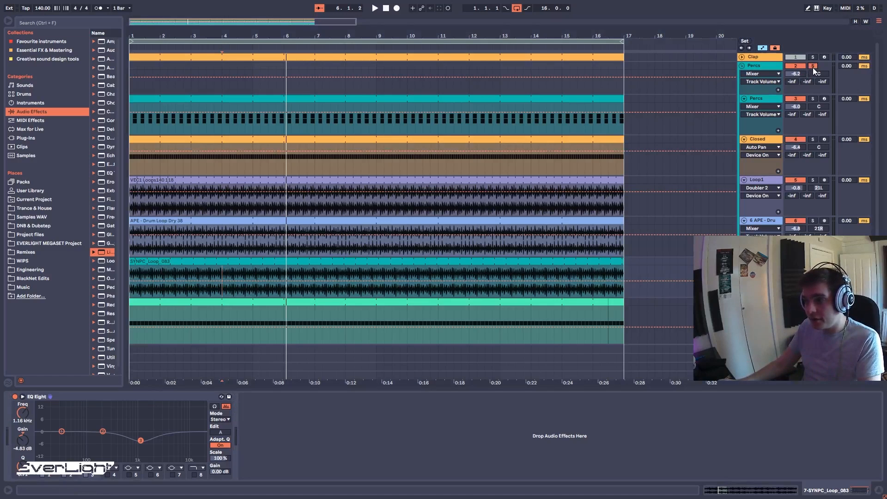
pyautogui.click(139, 284)
pyautogui.press('space')
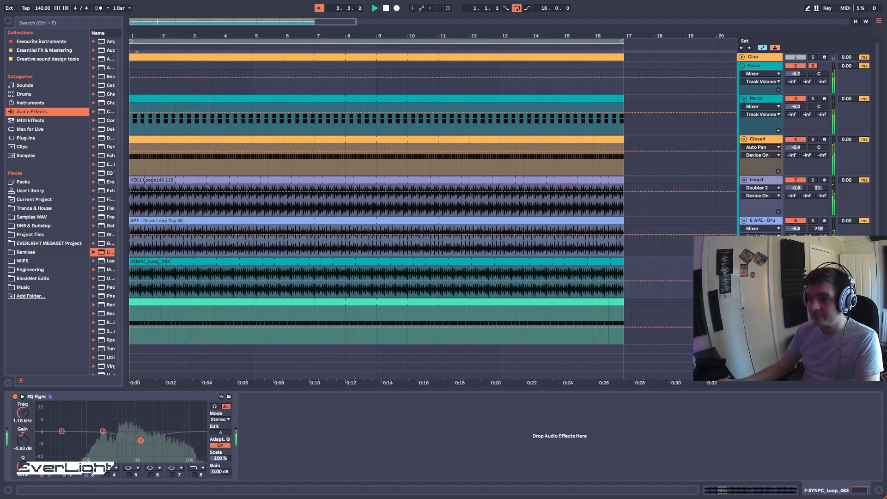
pyautogui.click(511, 442)
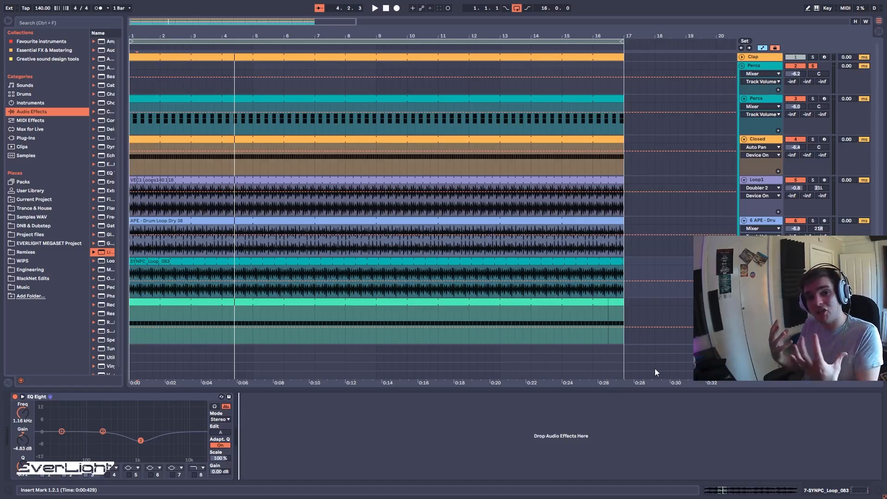
# - Show the Percs group's effect chain and examine the curve of its EQ Eight
pyautogui.click(755, 66)
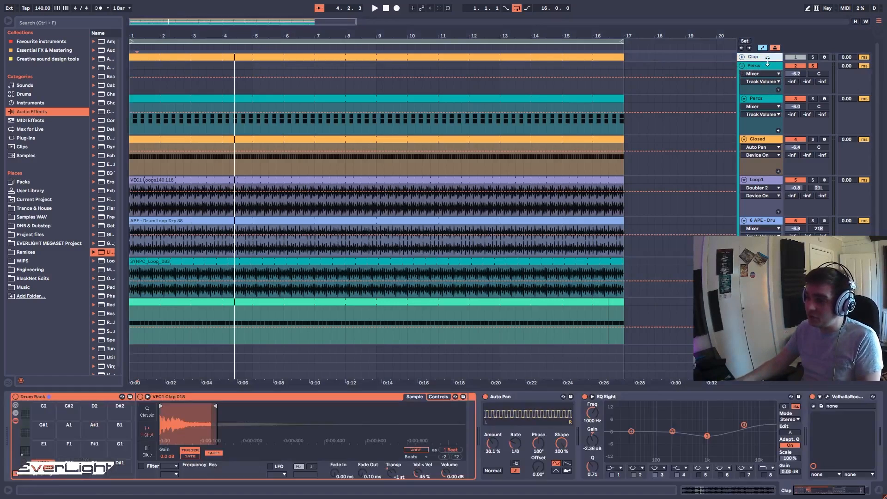
pyautogui.click(445, 460)
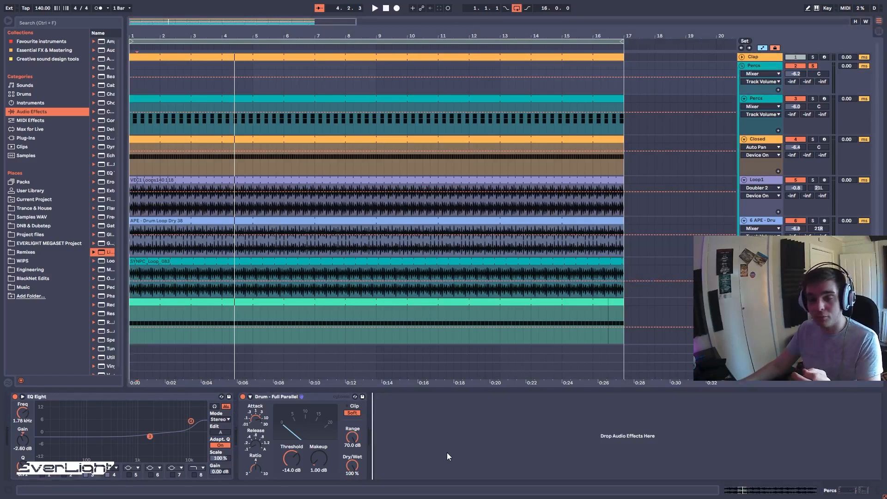
pyautogui.click(115, 403)
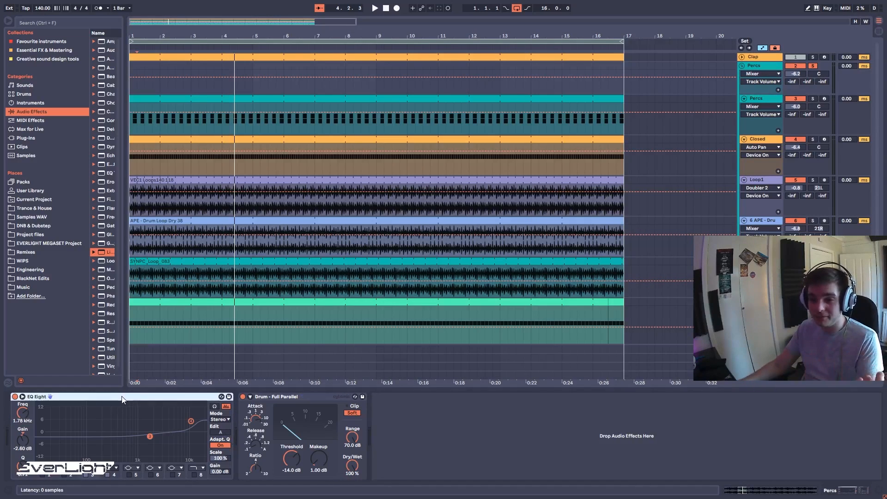
pyautogui.moveTo(141, 427); pyautogui.dragTo(138, 429)
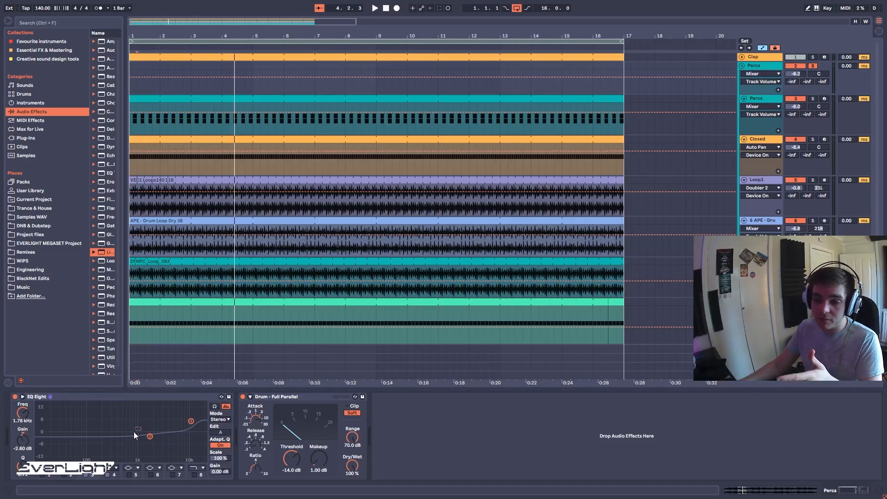
pyautogui.moveTo(45, 443); pyautogui.dragTo(40, 448)
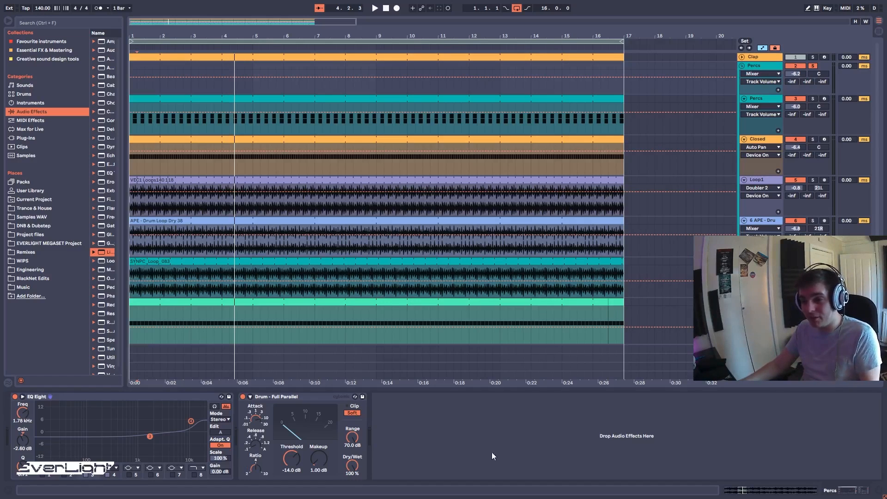
# - Widen the browser to show the full effect names and examine the Drum - Full Parallel compressor on the Percs group
pyautogui.click(289, 397)
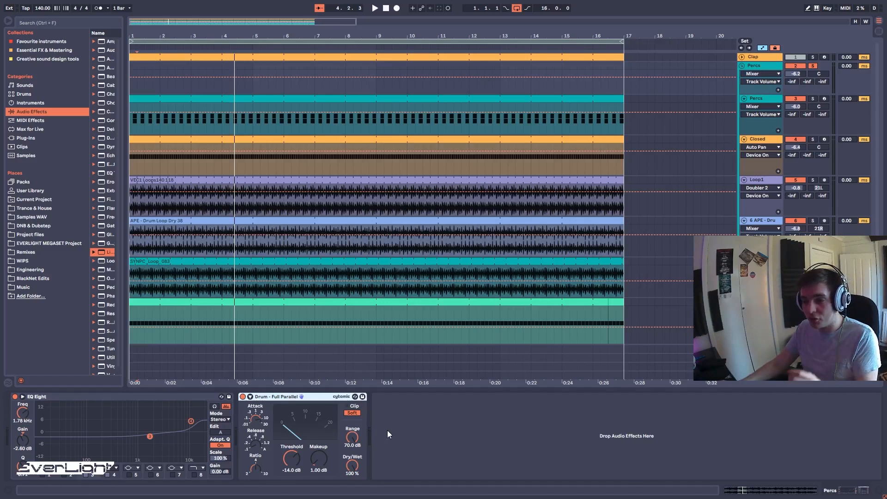
pyautogui.moveTo(125, 184); pyautogui.dragTo(229, 184)
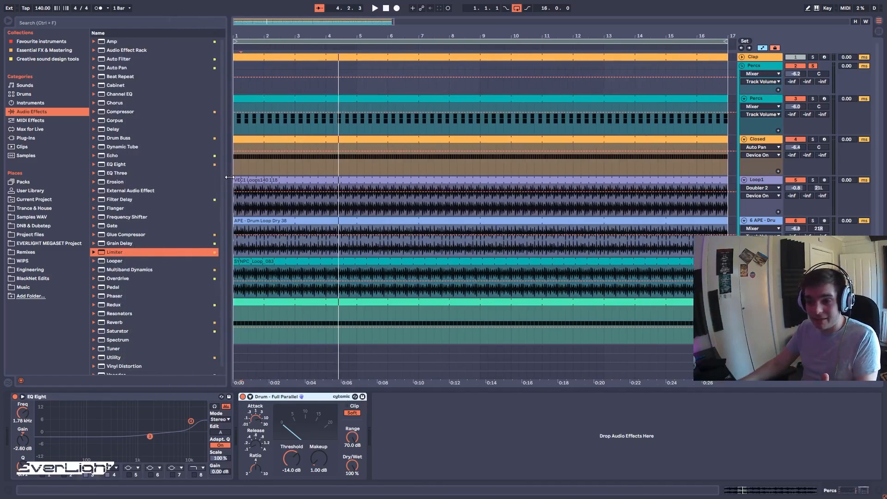
pyautogui.click(462, 422)
pyautogui.click(306, 399)
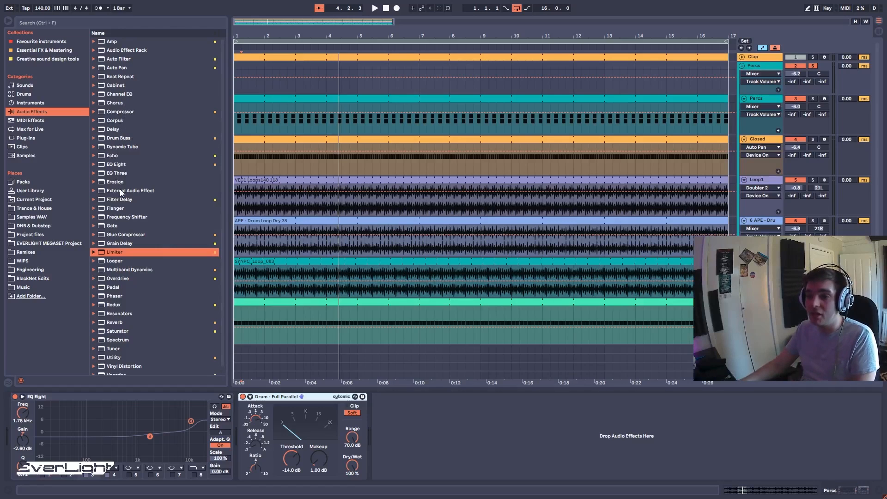
pyautogui.moveTo(352, 465)
pyautogui.mouseDown()
pyautogui.moveTo(352, 489)
pyautogui.moveTo(352, 465)
pyautogui.mouseUp()
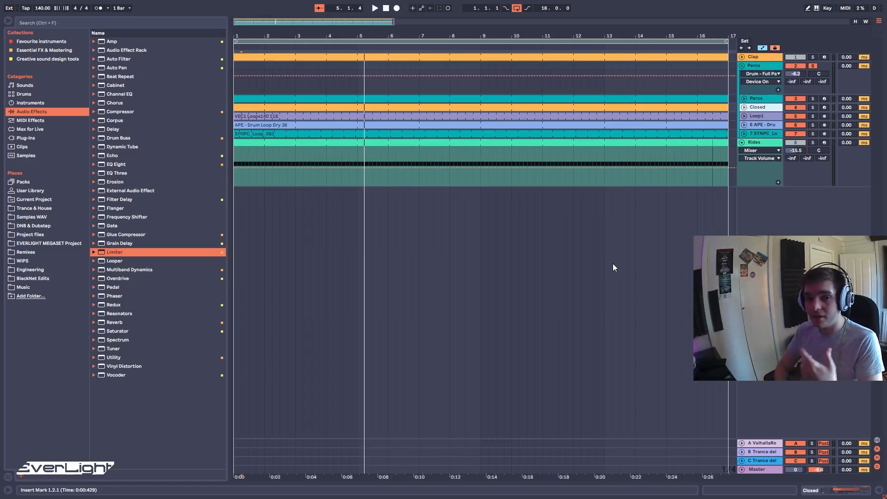
# - Solo the Clap track and play it on its own
pyautogui.doubleClick(761, 58)
pyautogui.click(813, 57)
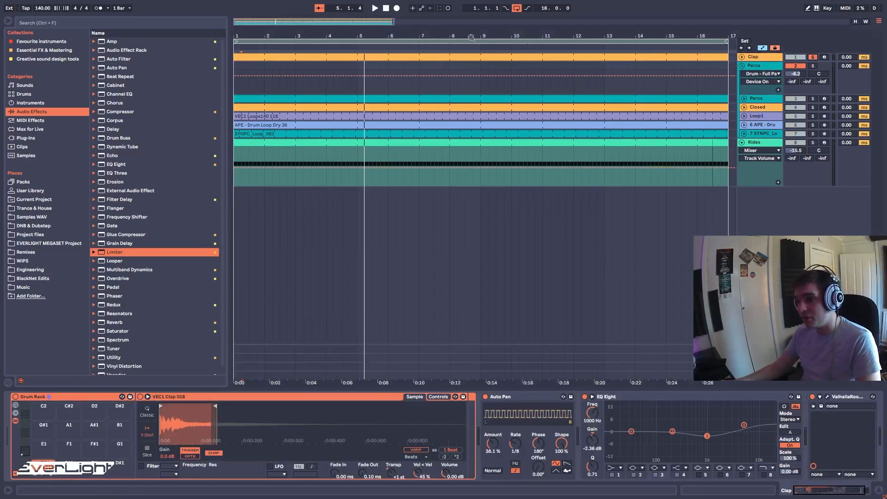
pyautogui.press('space')
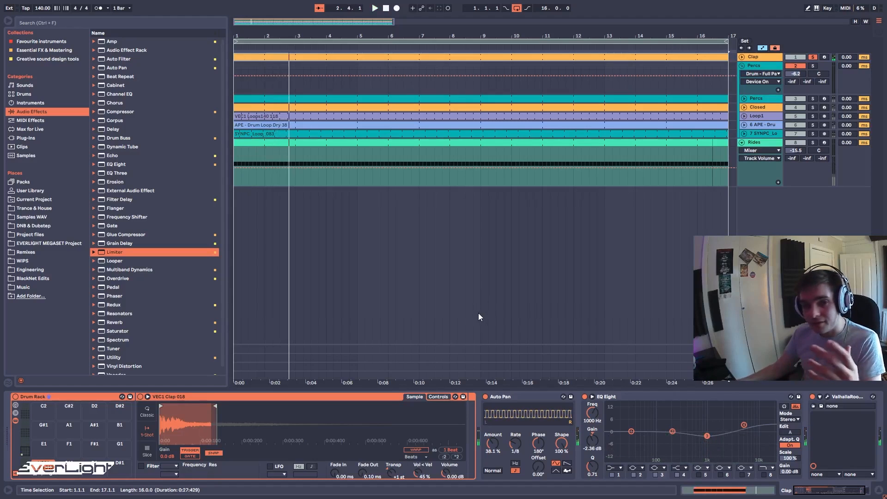
# - Select the VEC1 Clap 018 drum pad and open the first clap MIDI clip to examine its notes and velocities
pyautogui.click(44, 474)
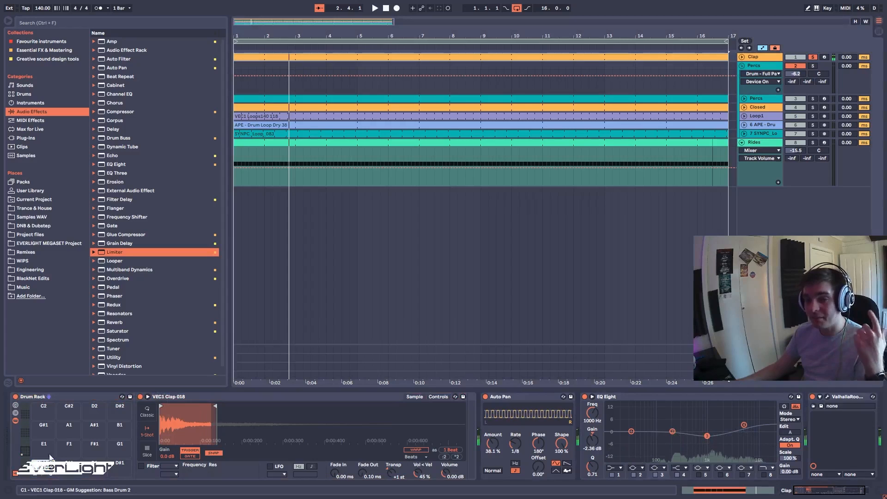
pyautogui.doubleClick(270, 61)
pyautogui.press('space')
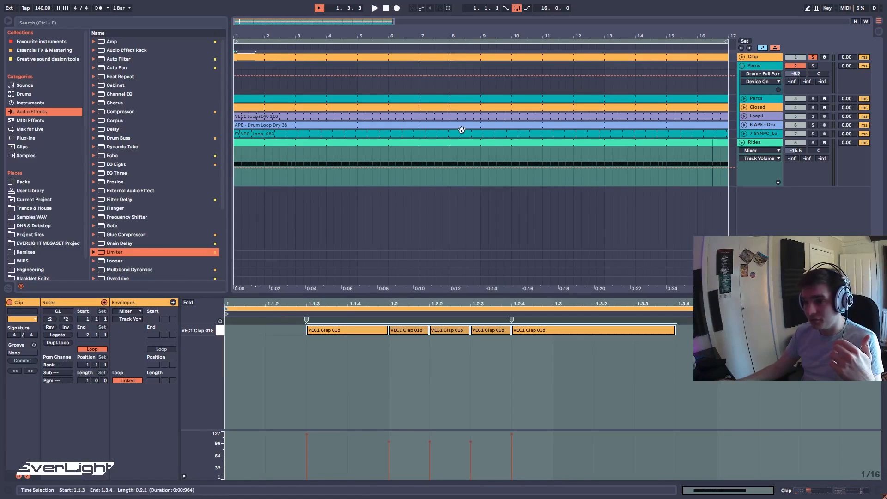
# - Return to the Clap track's devices, examine its Auto Pan and open the Valhalla reverb plug-in
pyautogui.hotkey('shift', 'Tab')
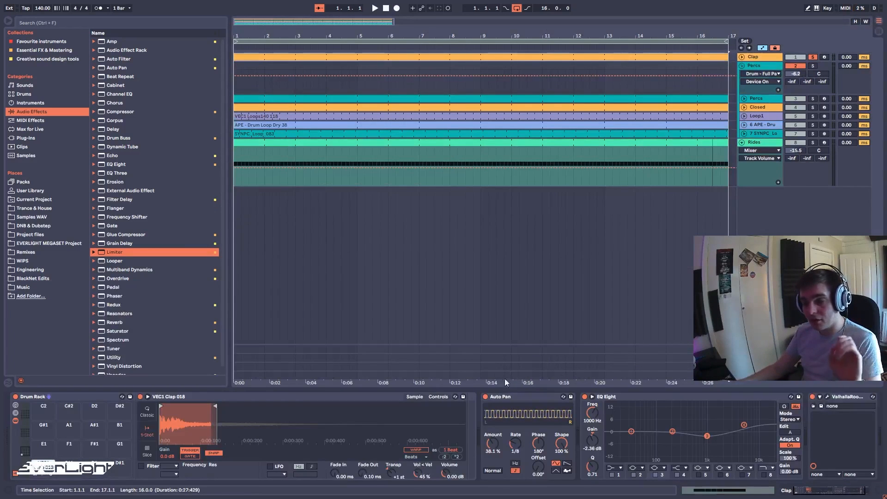
pyautogui.click(515, 398)
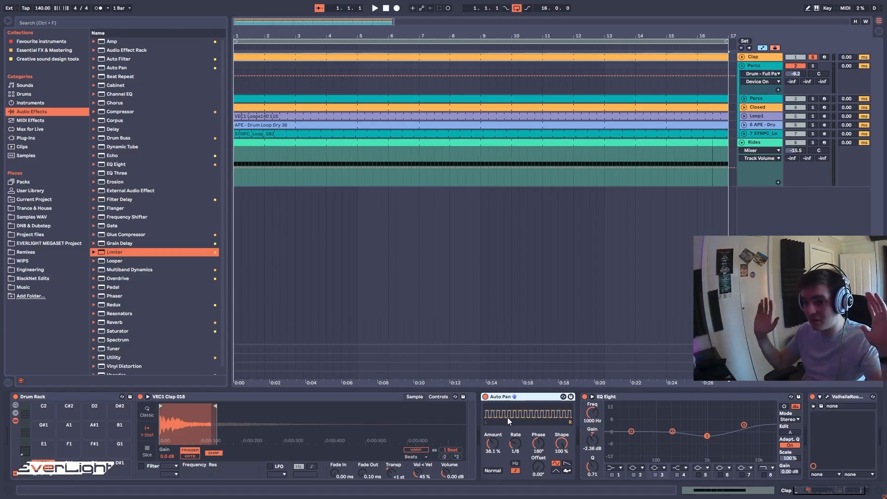
pyautogui.hscroll(3, 826, 436)
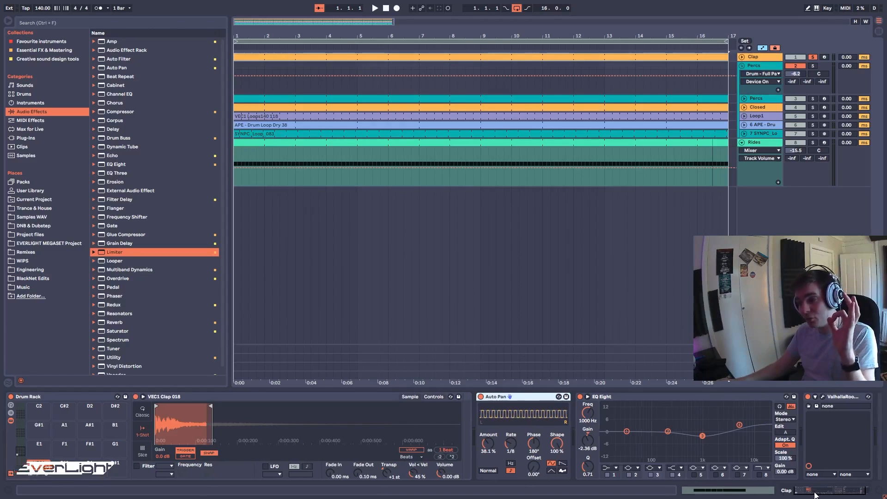
pyautogui.click(804, 397)
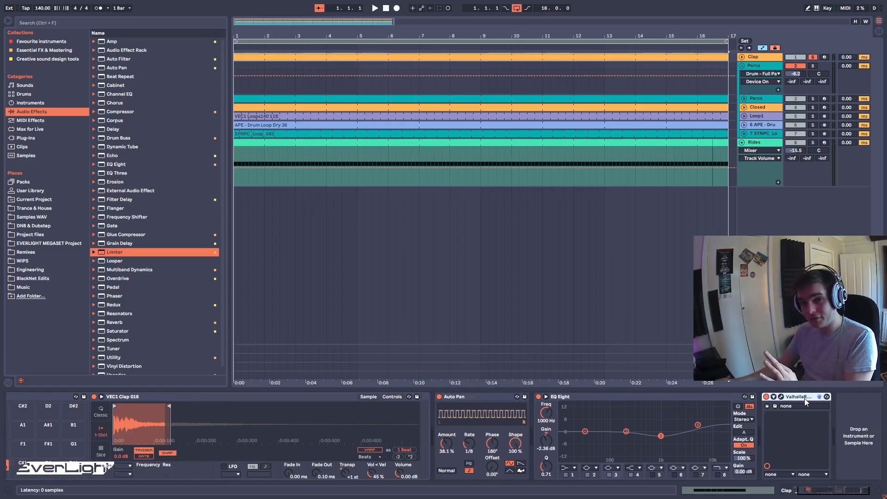
pyautogui.click(781, 397)
pyautogui.moveTo(387, 90); pyautogui.dragTo(396, 112)
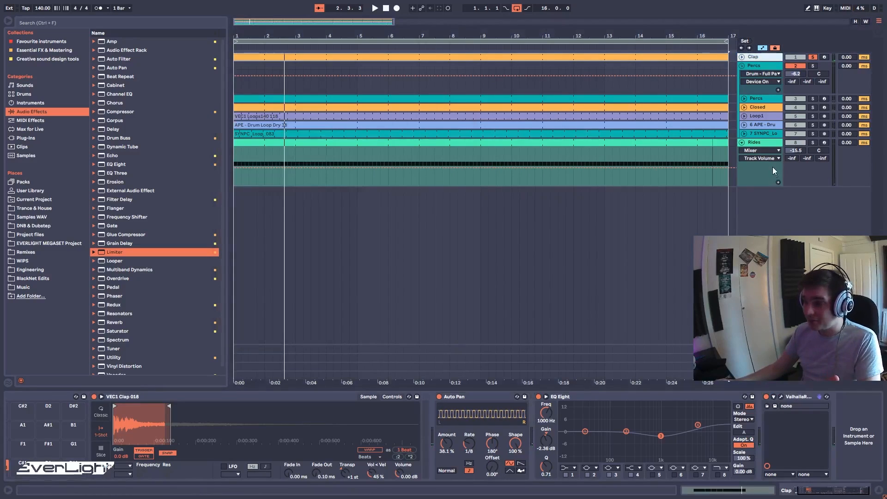
# - Solo the Rides track and examine its VEC1 Cymbals RD 22 sample and EQ Eight low cut
pyautogui.click(768, 144)
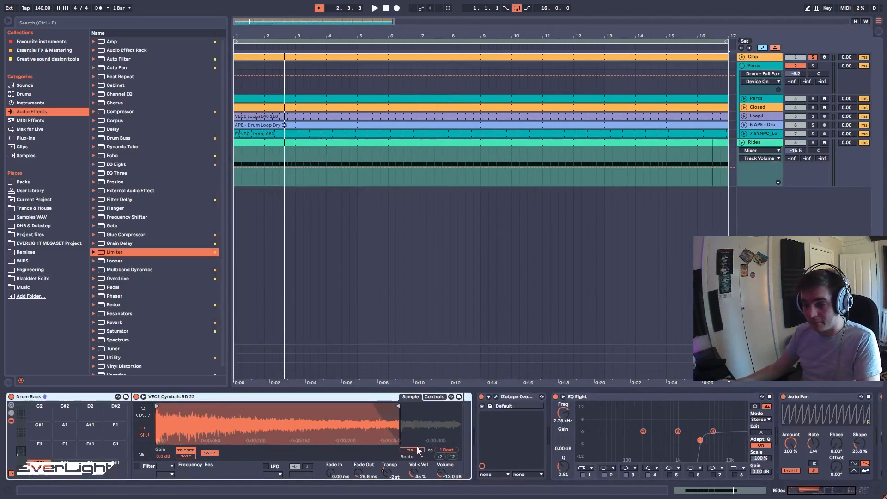
pyautogui.click(38, 468)
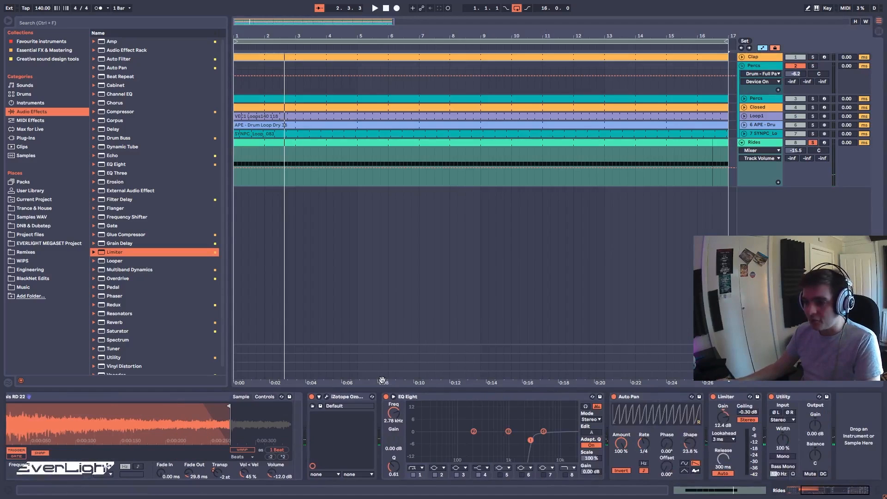
pyautogui.click(431, 407)
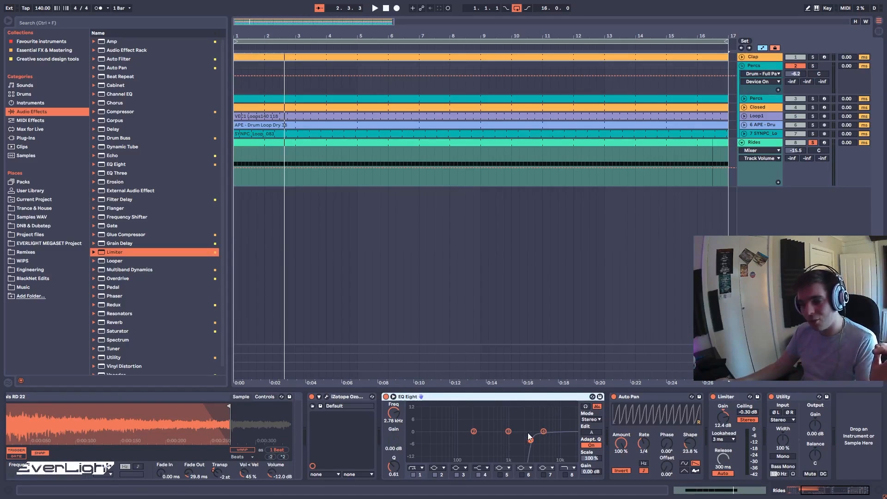
# - Select the Auto Pan on the Rides track and play the soloed rides to hear the effect
pyautogui.click(657, 398)
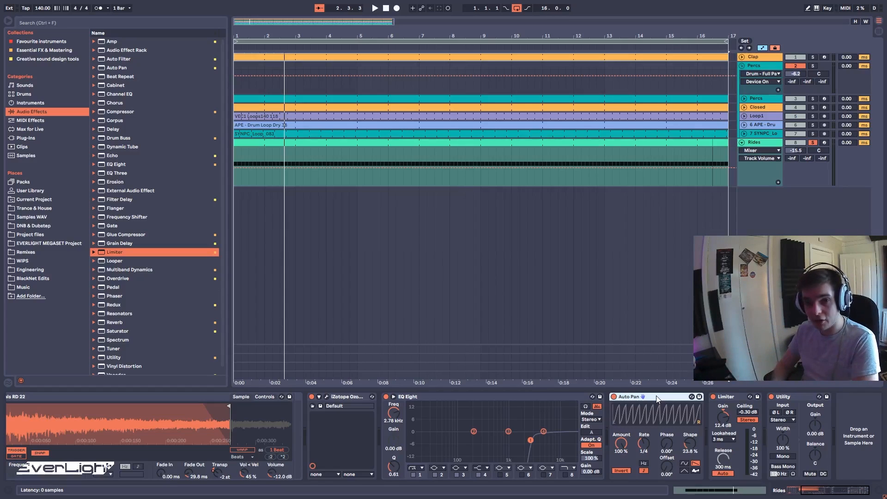
pyautogui.click(658, 399)
pyautogui.press('space')
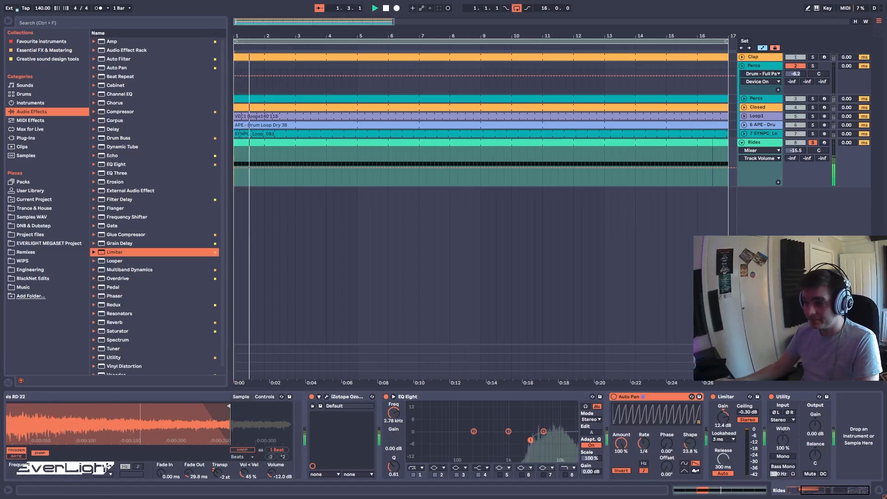
pyautogui.press('space')
# - Clear the Rides solo and play the clap, percussion group and rides all together
pyautogui.click(813, 143)
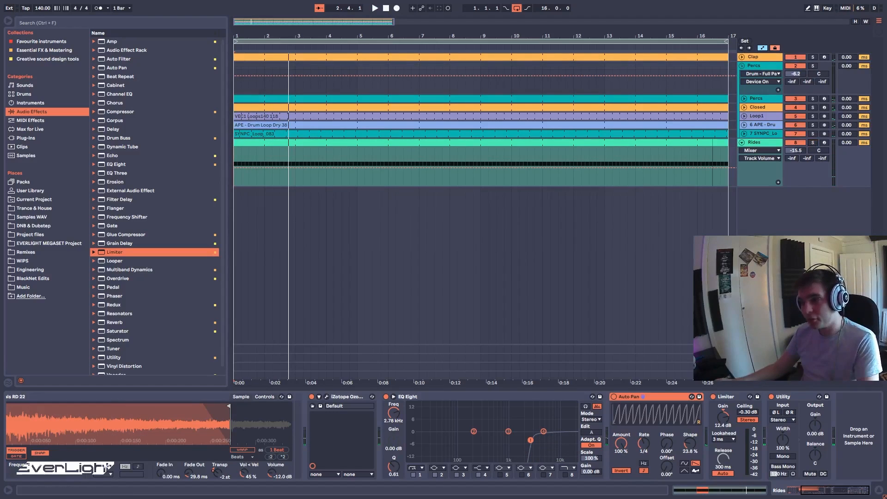
pyautogui.press('space')
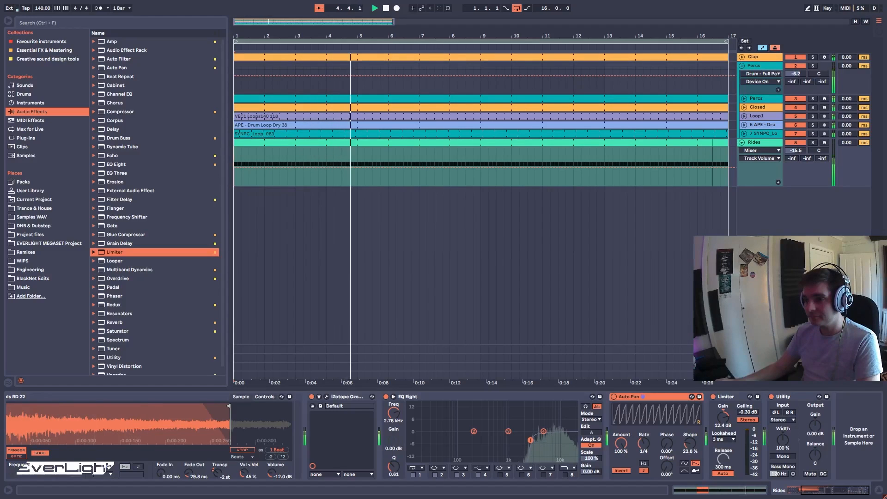
pyautogui.press('space')
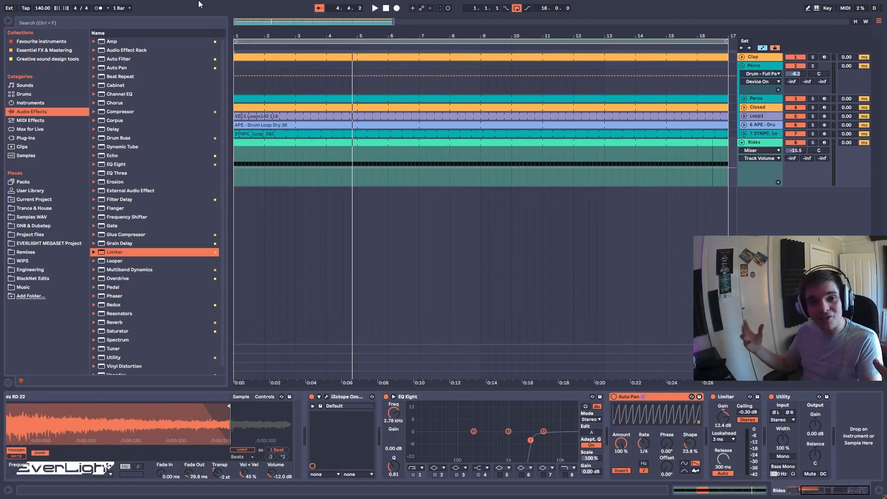